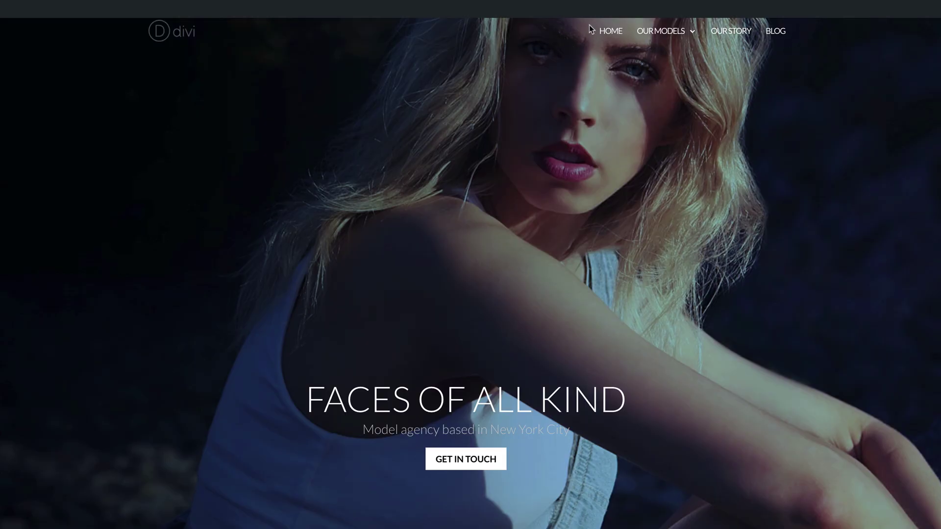
From the dashboard, go to Appearance > Menus and save 'main menu' with Newcomers, Talent and Exotic under Our Models
mouse_move(666, 38)
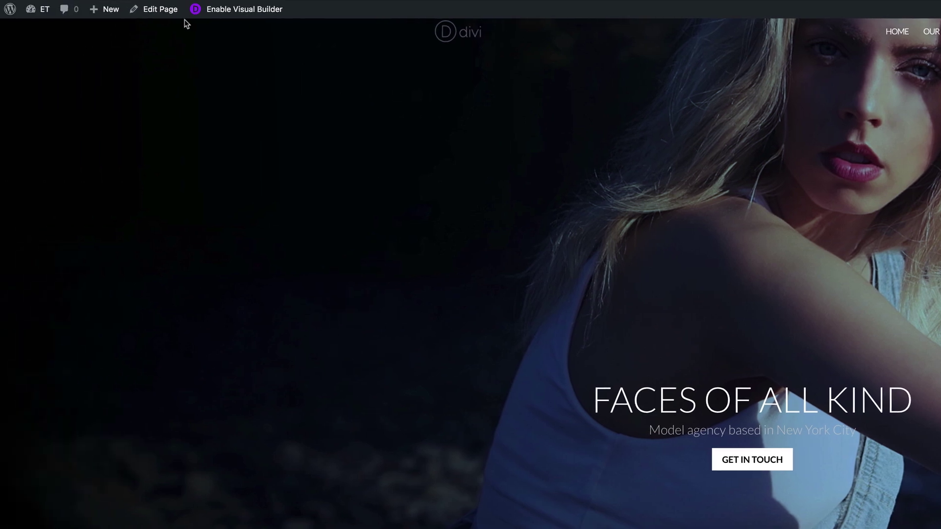
mouse_move(36, 13)
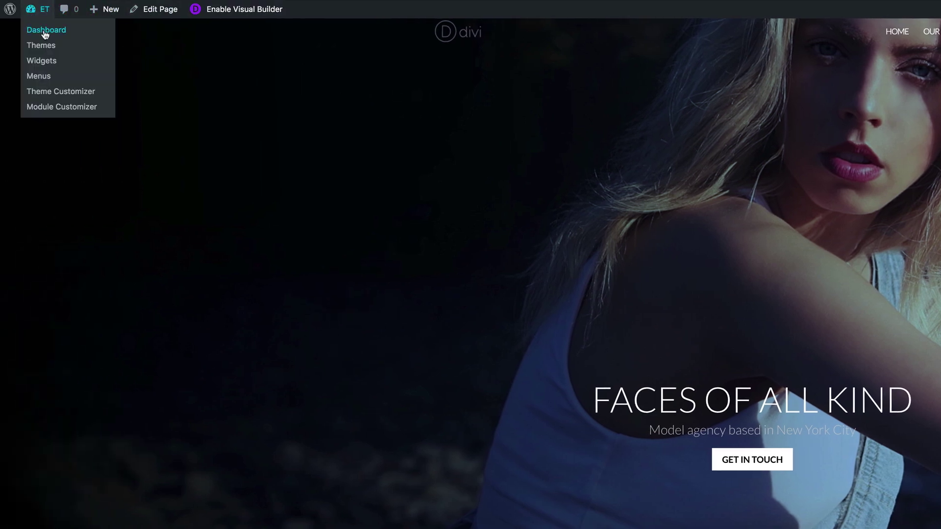
left_click(44, 31)
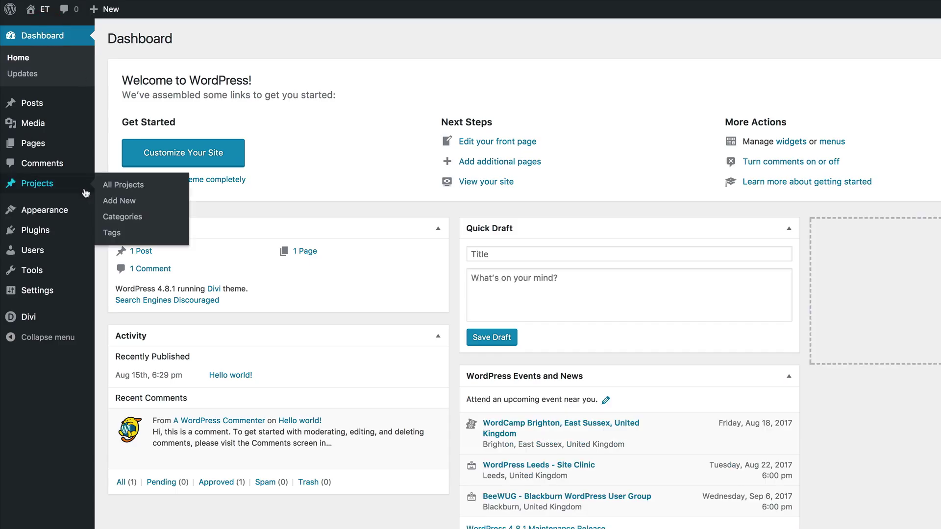
mouse_move(30, 318)
mouse_move(55, 216)
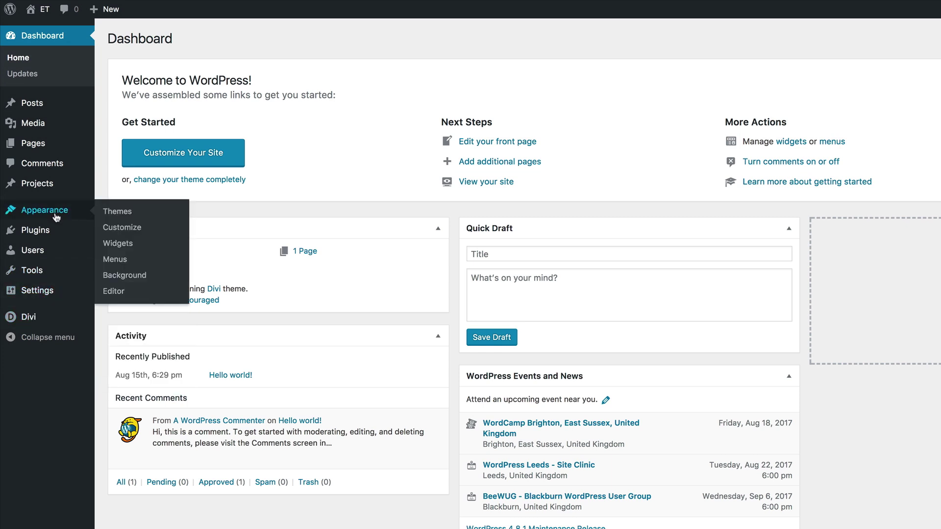
left_click(117, 260)
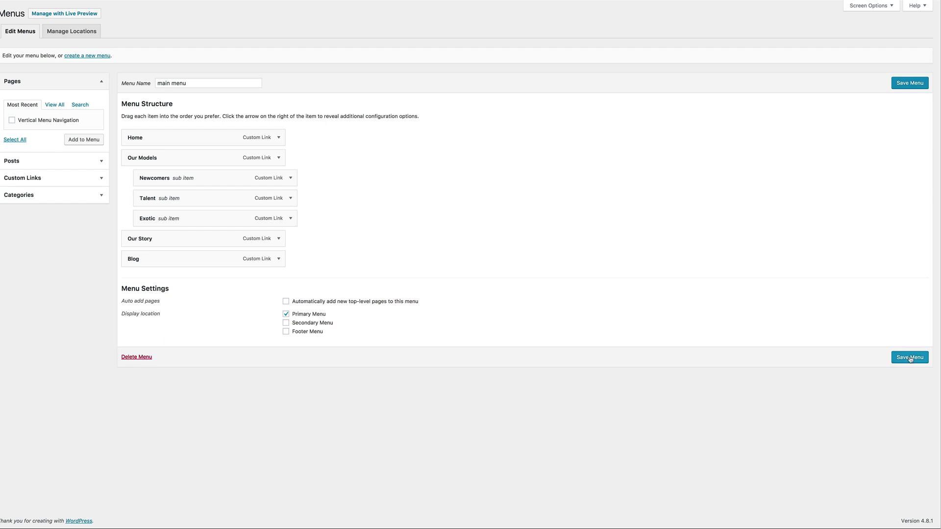
left_click(910, 357)
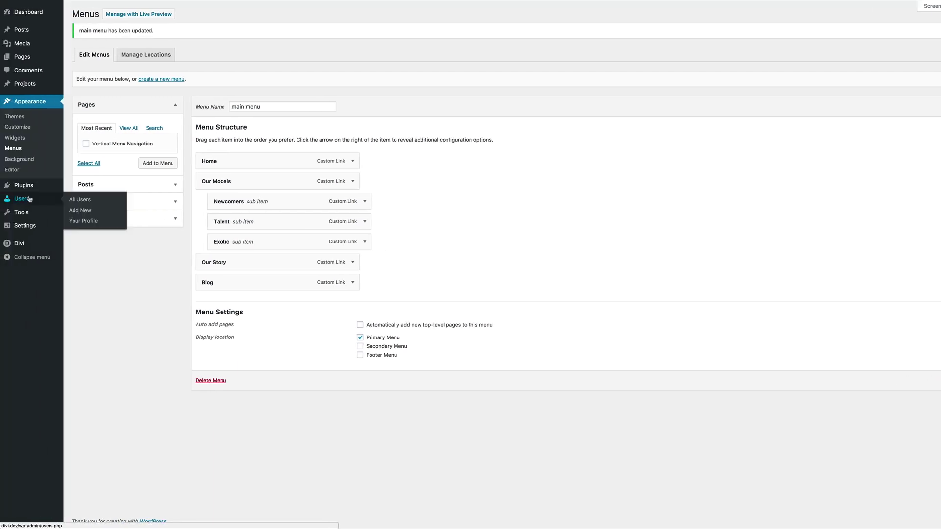
mouse_move(19, 243)
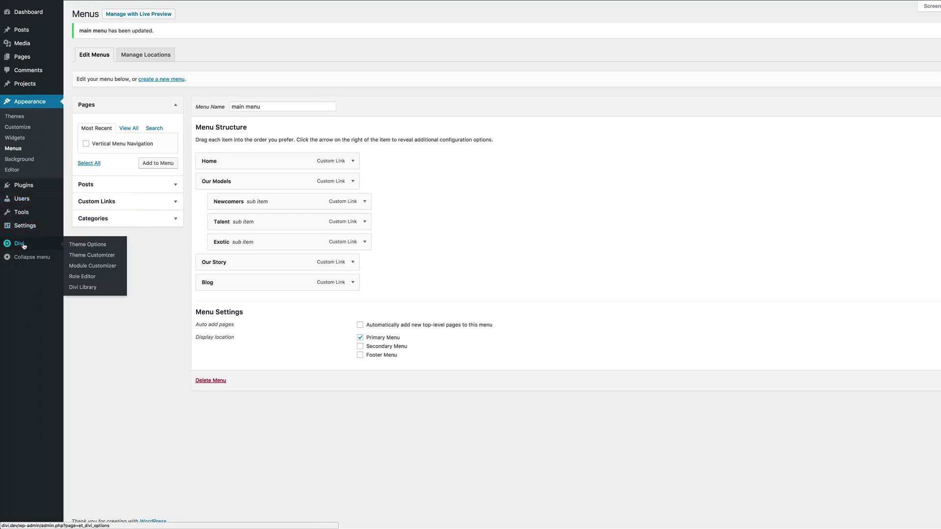
Enable vertical navigation in Divi's Header Format settings and publish the change
left_click(103, 255)
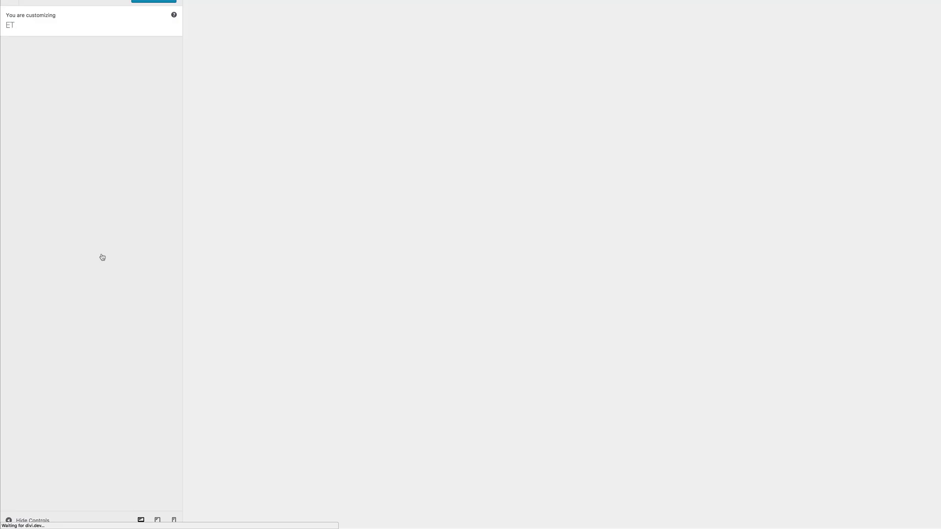
left_click(30, 111)
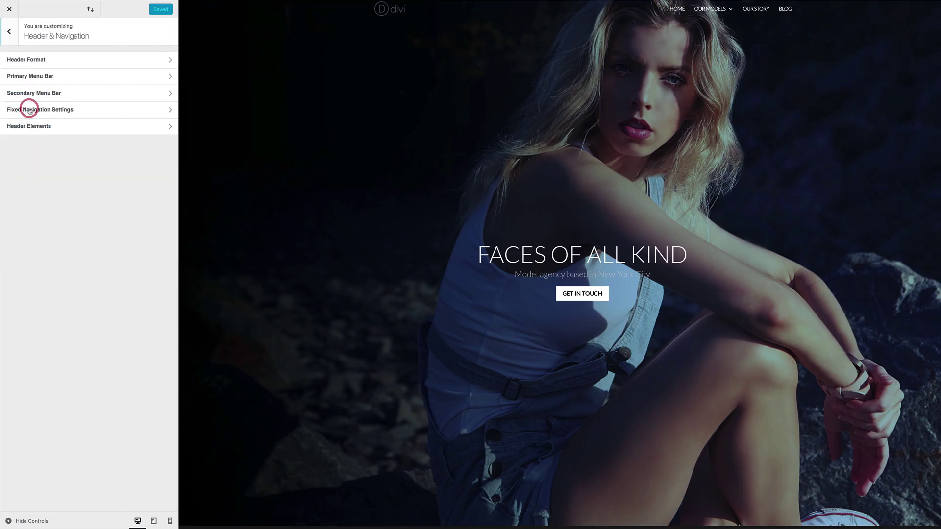
left_click(37, 61)
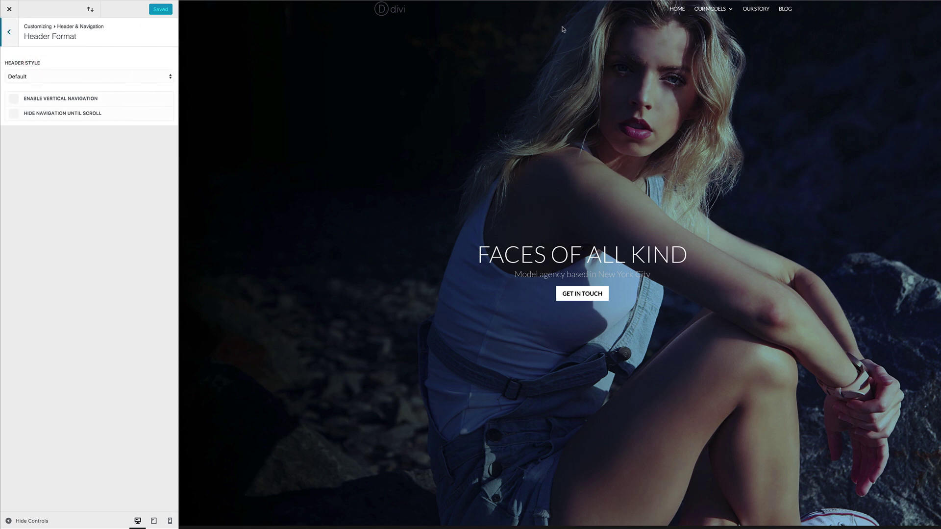
left_click(14, 100)
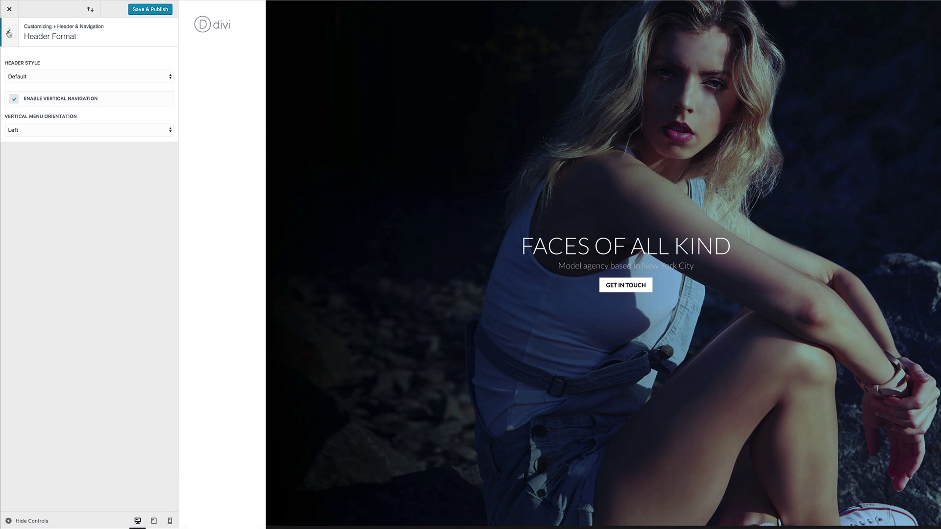
left_click(145, 11)
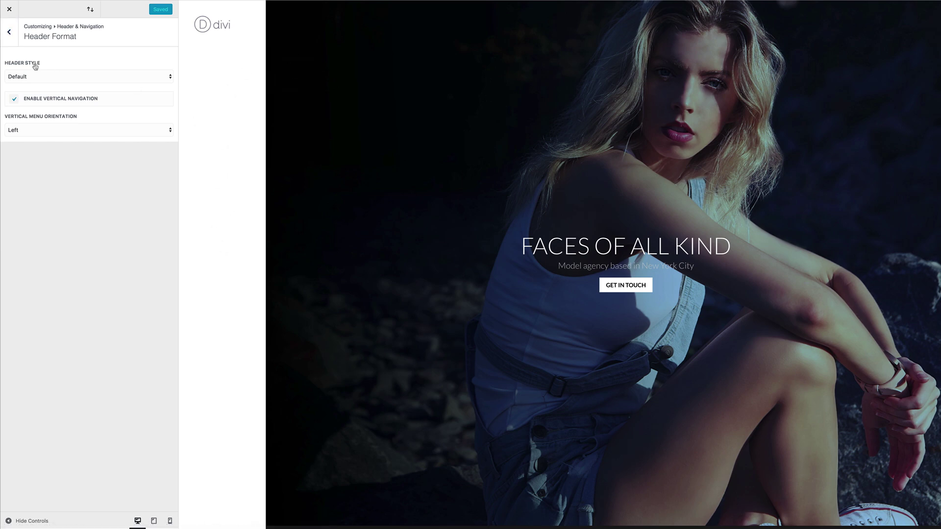
Paste a min-width 981px rule setting margin-left 0 on the main area and top header into Additional CSS
left_click(10, 35)
left_click(10, 33)
left_click(38, 263)
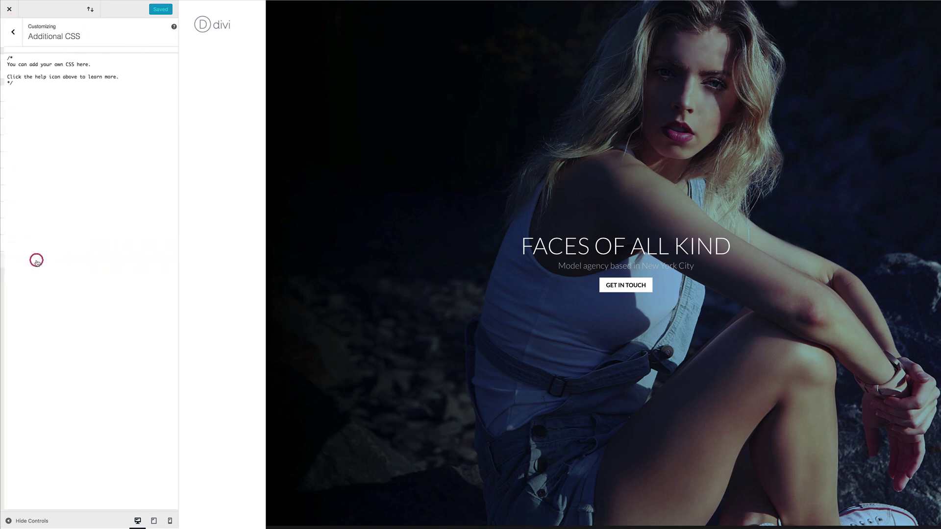
left_click(21, 88)
type("@media (min-width: 981px) { .et_vertical_nav #et-main-area, .et_vertical_nav #top-header { margin-left: 0px !important; } }")
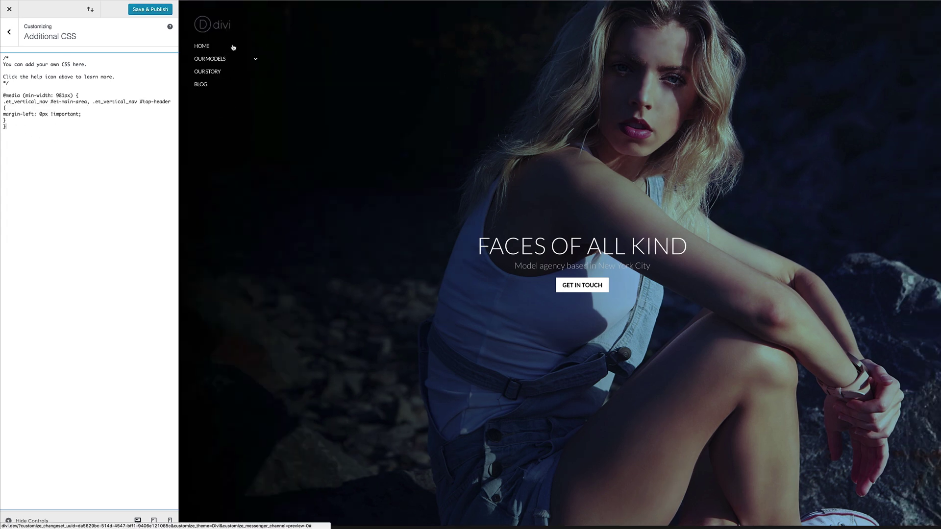
left_click(10, 32)
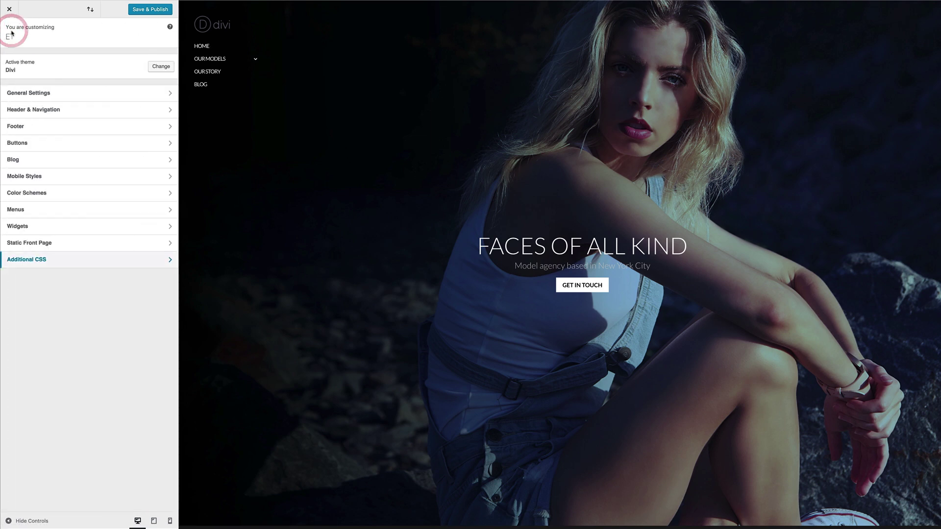
Raise the Primary Menu Bar text size from 14 to 17 and publish
left_click(40, 110)
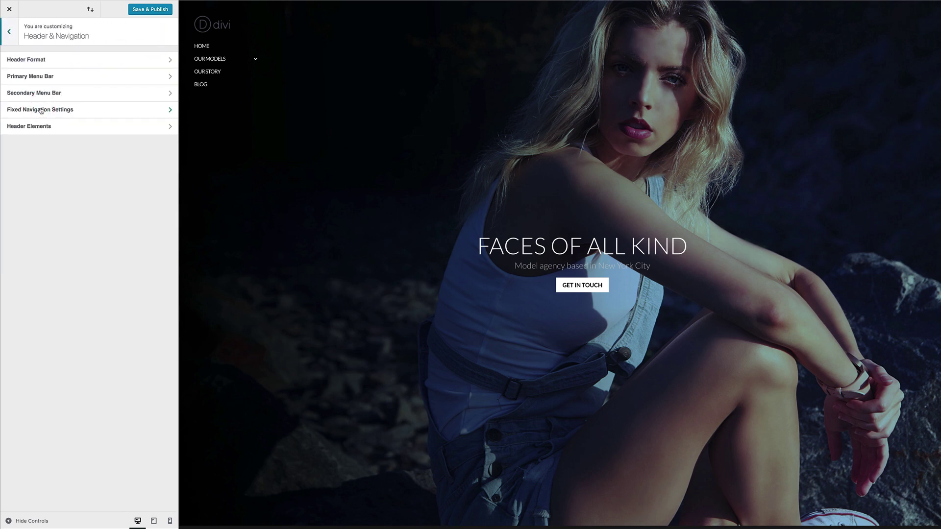
left_click(48, 76)
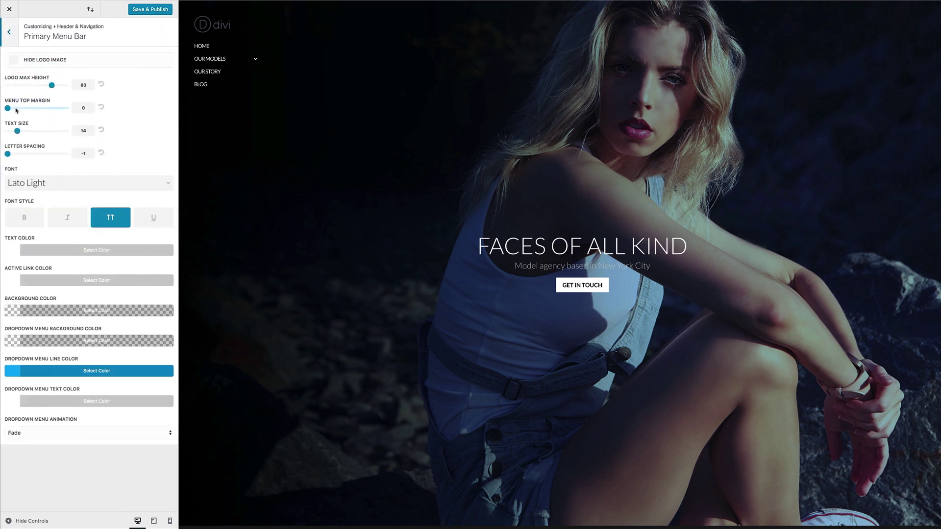
left_click_drag(18, 131, 39, 133)
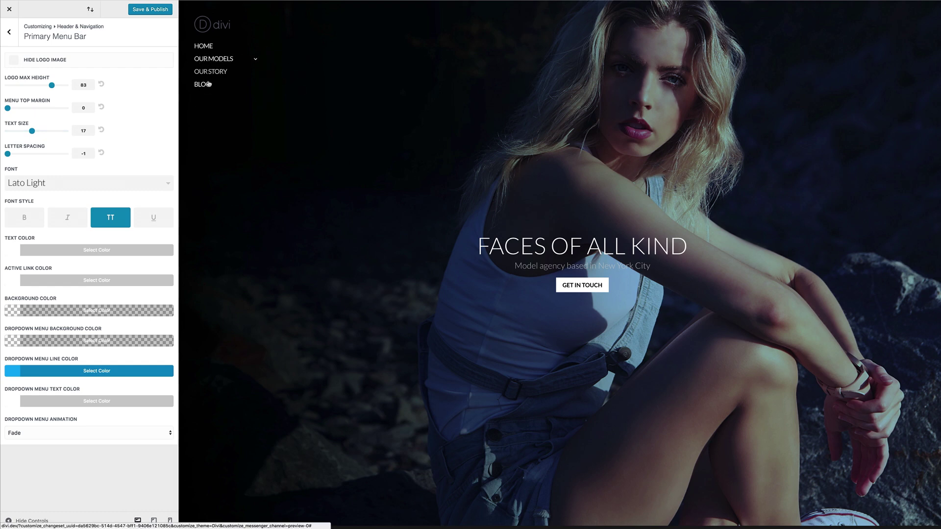
mouse_move(215, 59)
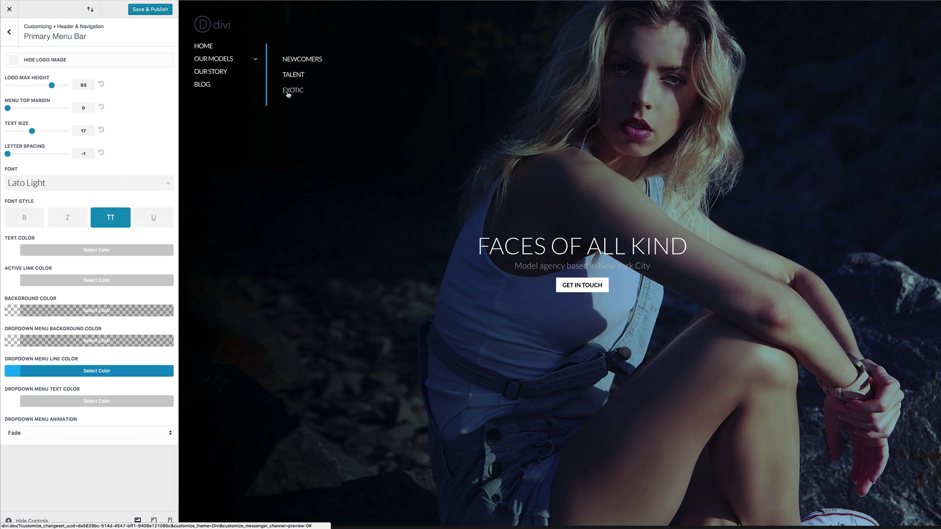
left_click(159, 12)
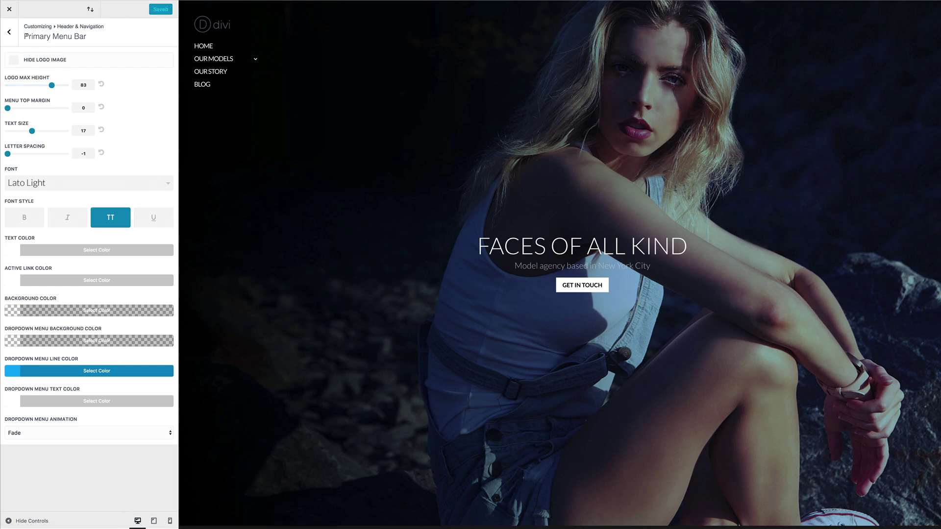
Append the Our Models sub-menu styling CSS, with the heart arrow, below the existing Additional CSS
left_click(10, 33)
left_click(11, 34)
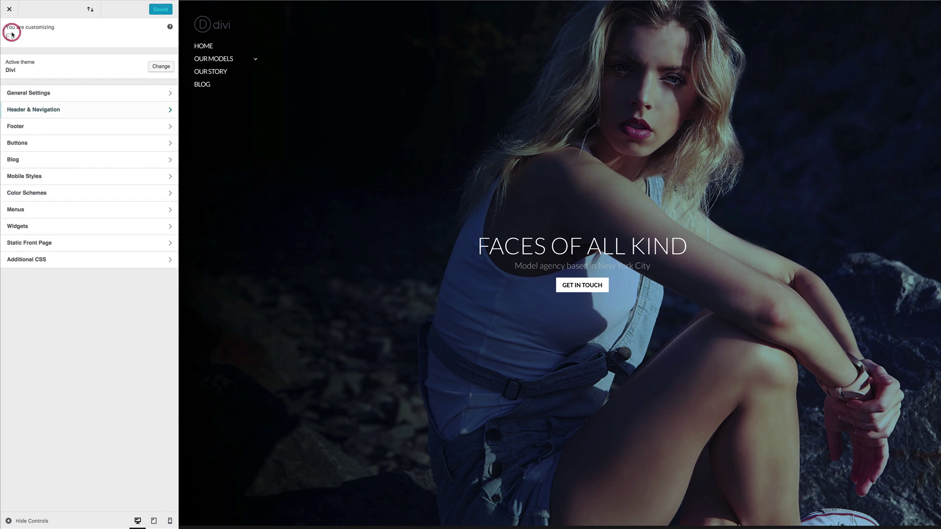
left_click(35, 260)
left_click(12, 128)
key("Return")
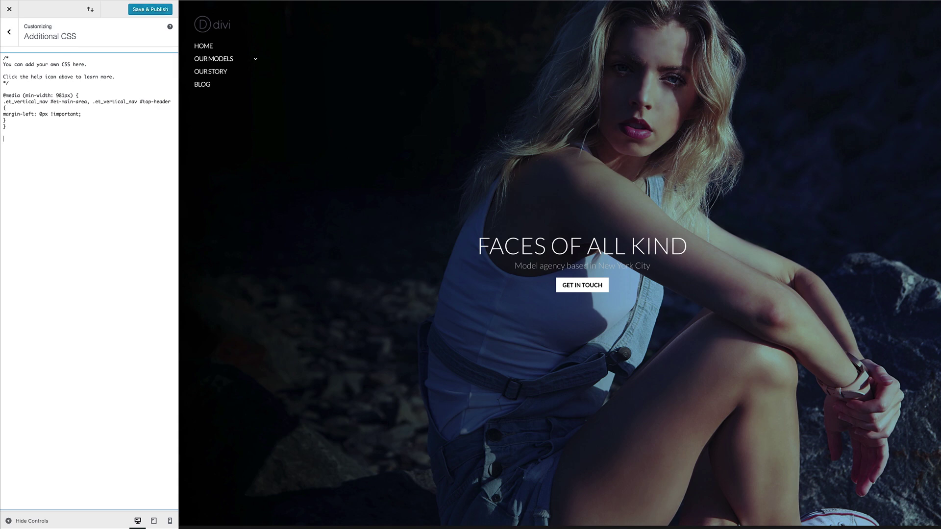
type(".nav li ul { border: none !important; } #top-menu li li { border-bottom: none !important; } .sub-menu #menu-item-205211 { background-color: rgba(60,105,205,0.1) !important; border-radius: 5px; margin-bottom: 10px; } .sub-menu #menu-item-205212 { background-color: rgba(60,105,205,0.3) !important; border-radius: 5px; margin-bottom: 10px; } .sub-menu #menu-item-205213 { background-color: rgba(60,105,205,0.5) !important; border-radius: 5px; } @media (min-width: 981px){ #top-menu li li a { padding: 1px 0px 1px 0 !important; text-align: center !important; font-size: 11px !important; } .et_vertical_nav #main-header #top-menu li ul { margin-left: 5% !important; } .et_vertical_nav #main-header #top-menu > li > a:after { right: 45px !important; }}  #top-menu .menu-item-has-children > a:first-child:after, #et-secondary-nav .menu-item-has-children > a:first-child:after { content: \"\\e089\" !important; }")
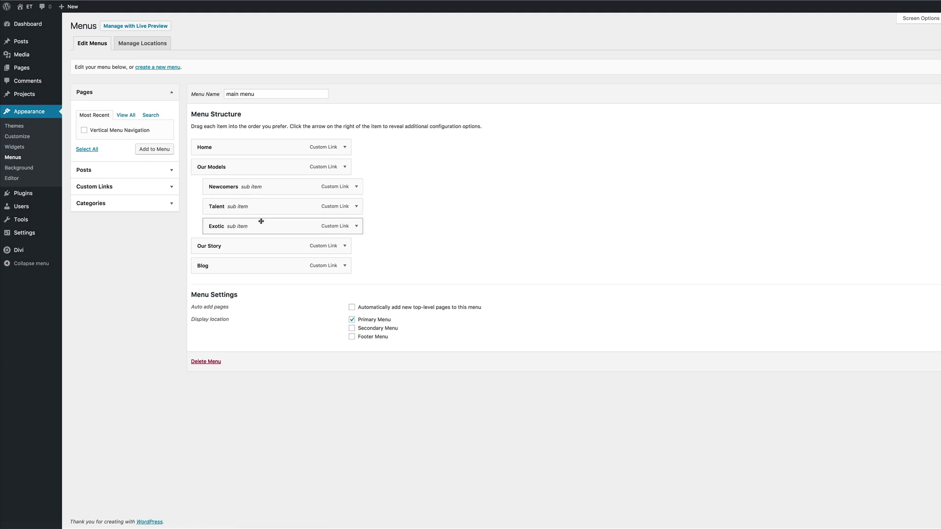
Inspect Our Models on the live site and expand its sub-menu to reveal menu-item-46, 47 and 48
mouse_move(28, 21)
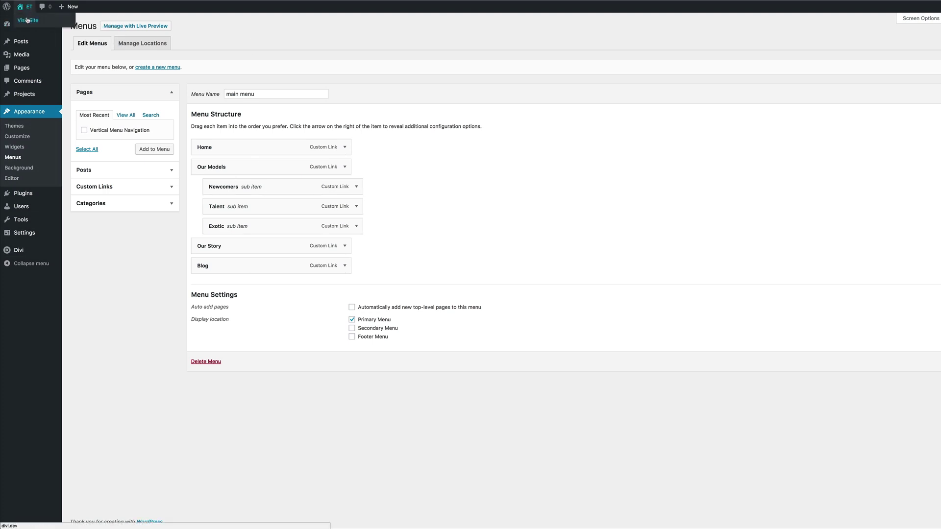
left_click(28, 21)
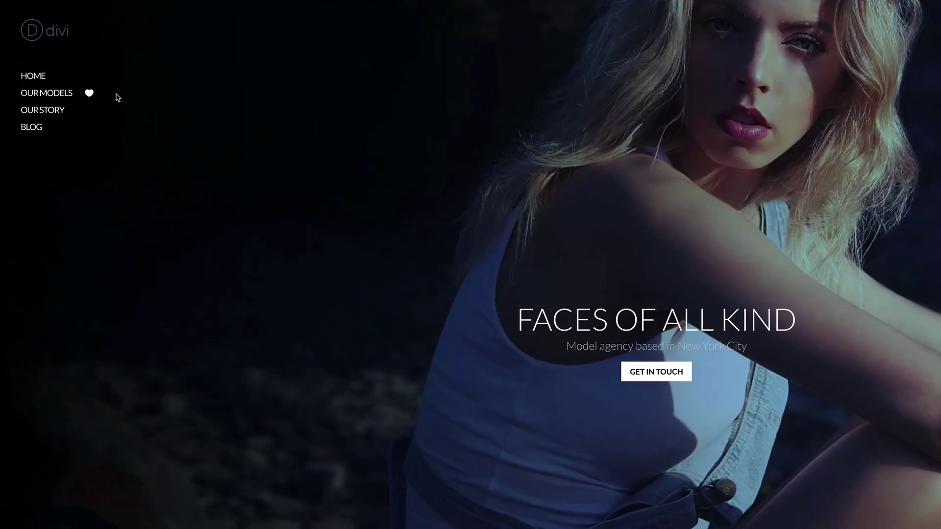
mouse_move(68, 87)
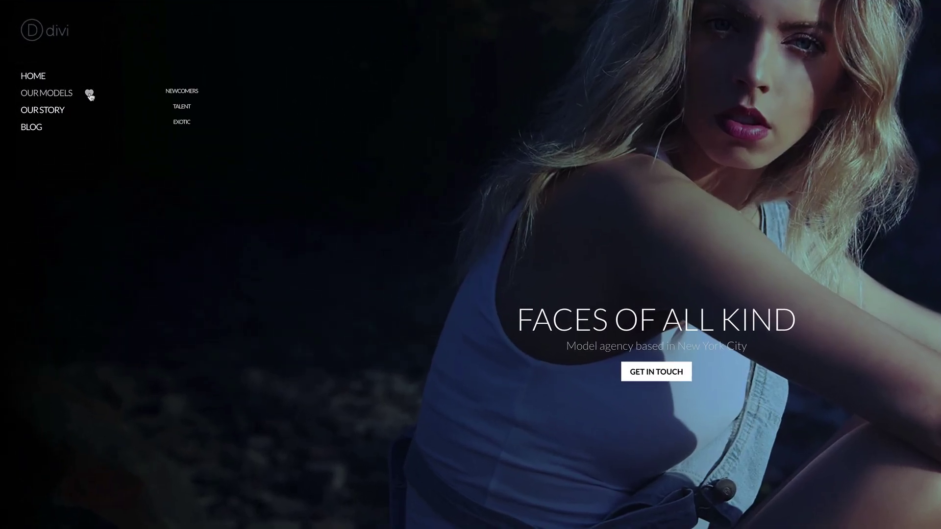
right_click(90, 96)
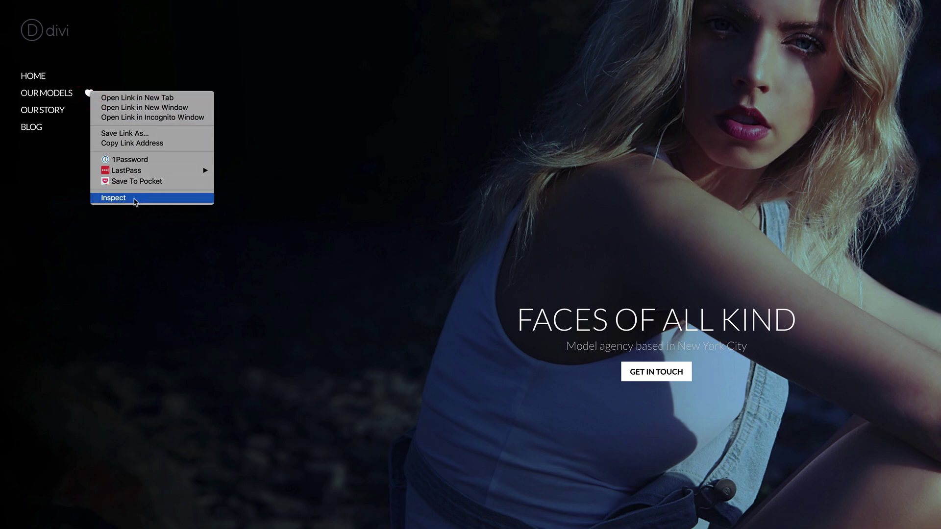
left_click(119, 199)
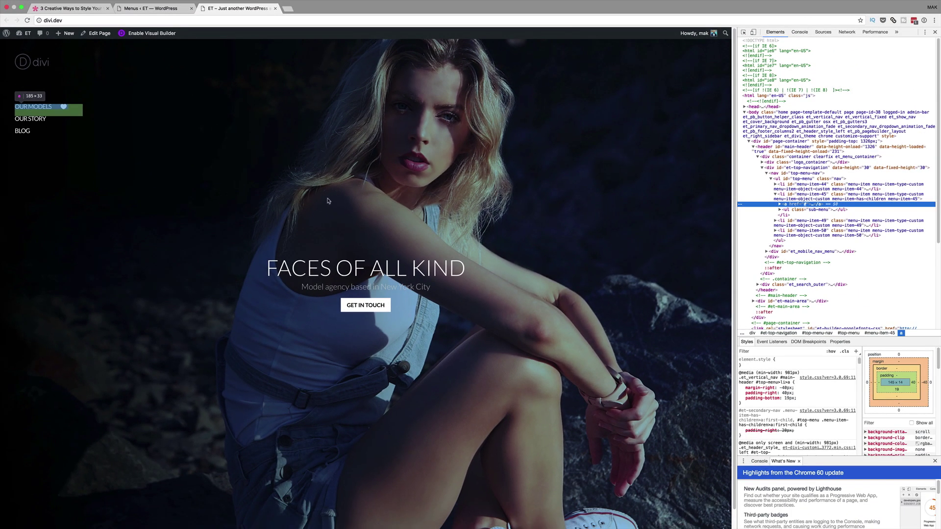
left_click(43, 108)
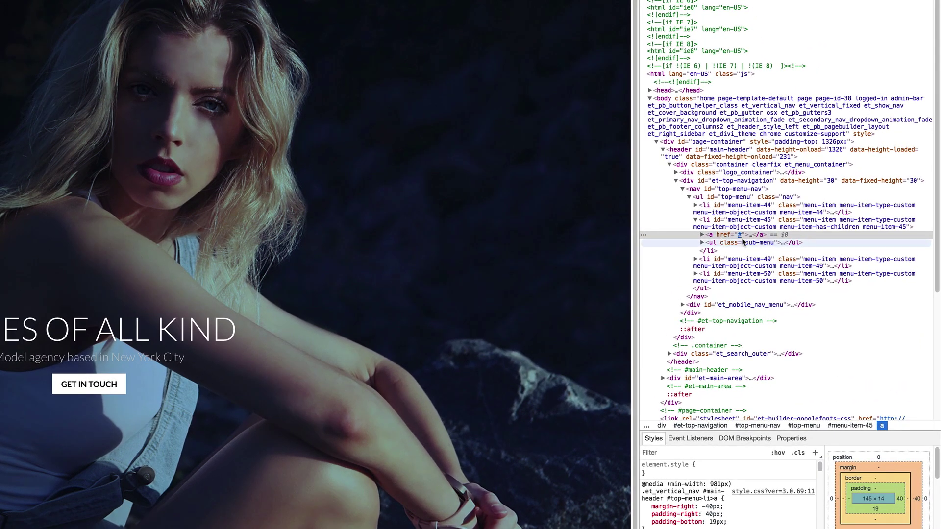
left_click(703, 242)
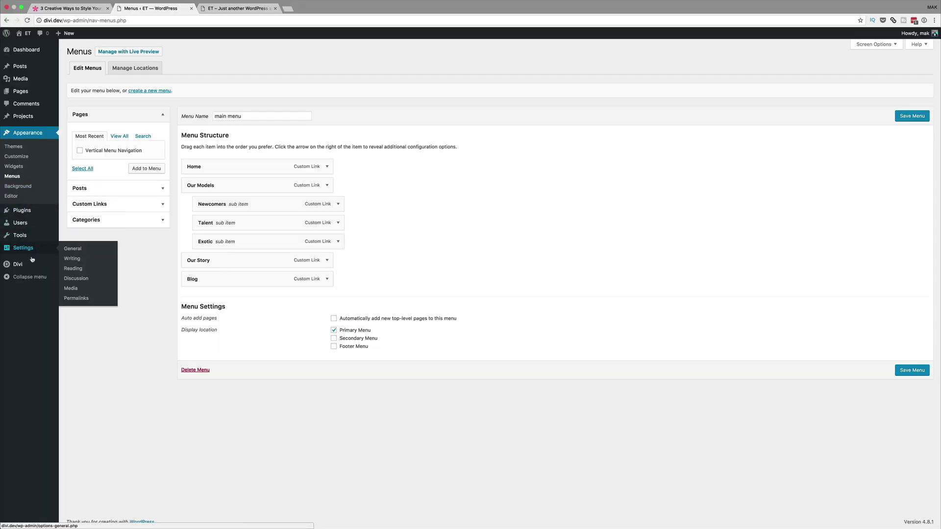
In Additional CSS, change the sub-menu rule IDs 205211, 205212, 205213 to 46, 47, 48 and publish
mouse_move(32, 262)
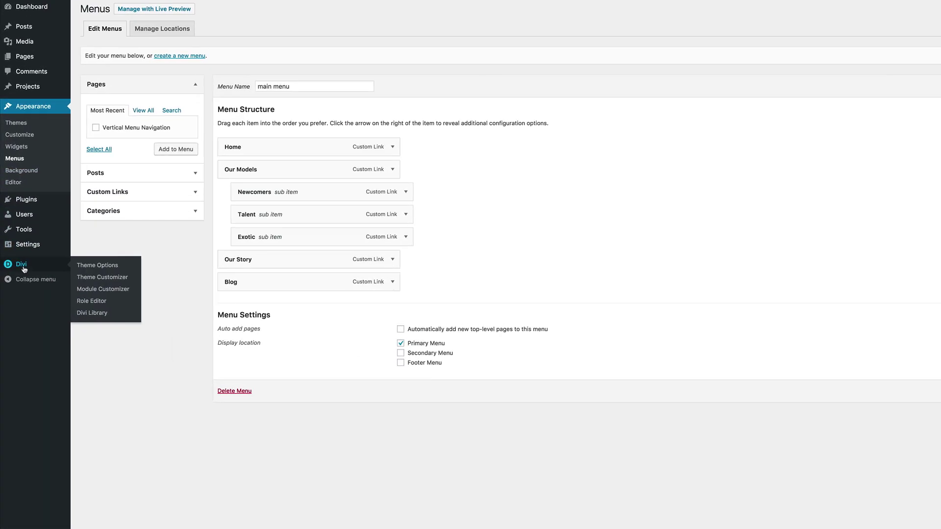
left_click(82, 277)
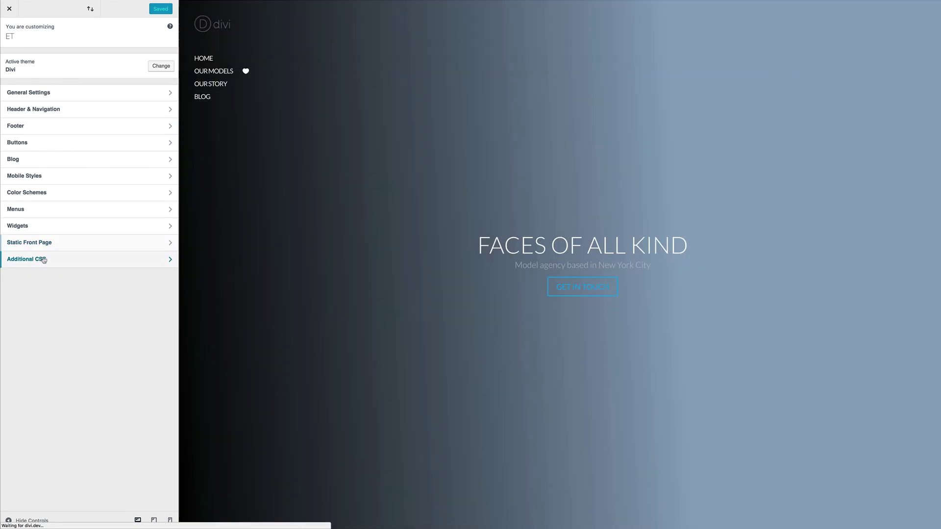
left_click(38, 259)
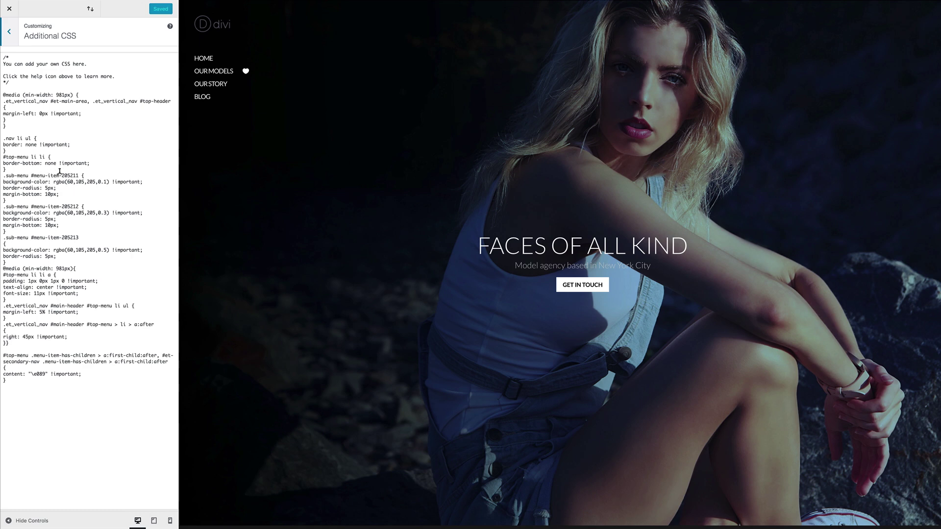
left_click_drag(62, 171, 79, 172)
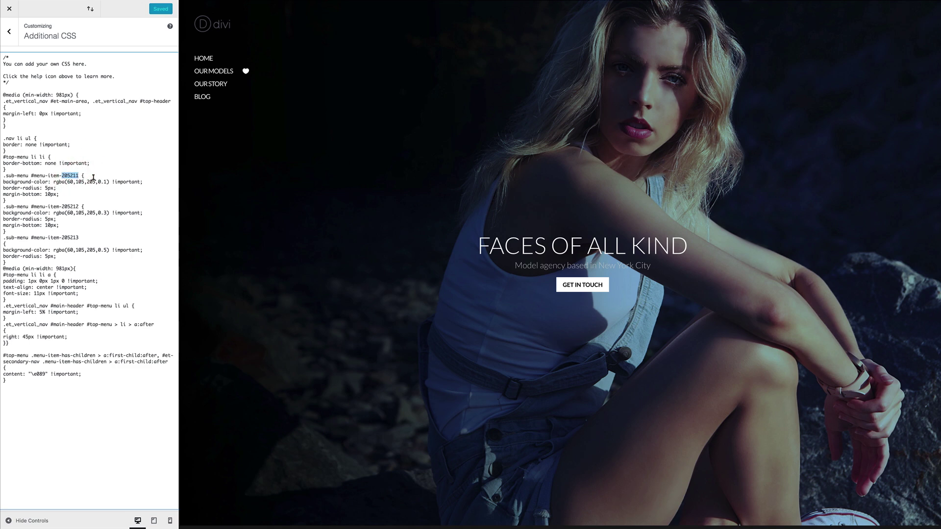
type("47")
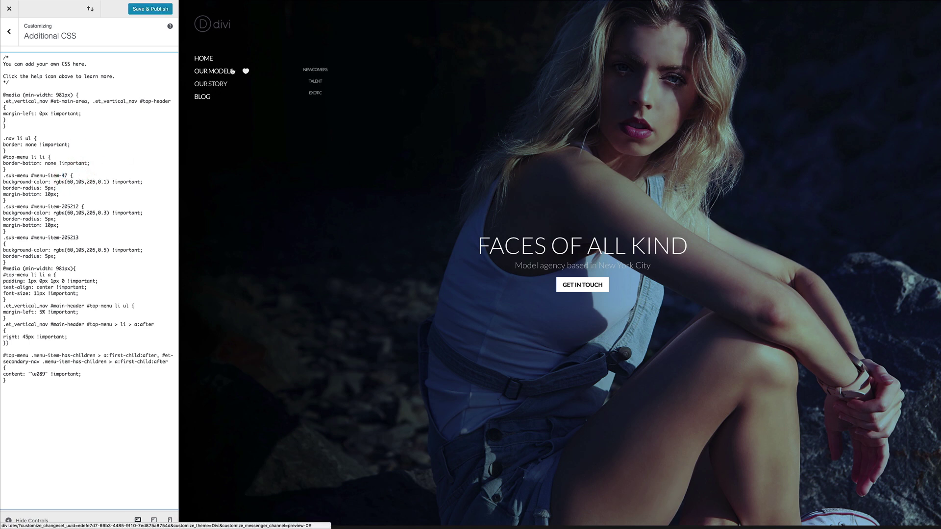
key("BackSpace")
type("6")
double_click(64, 206)
type("47")
double_click(64, 238)
type("48")
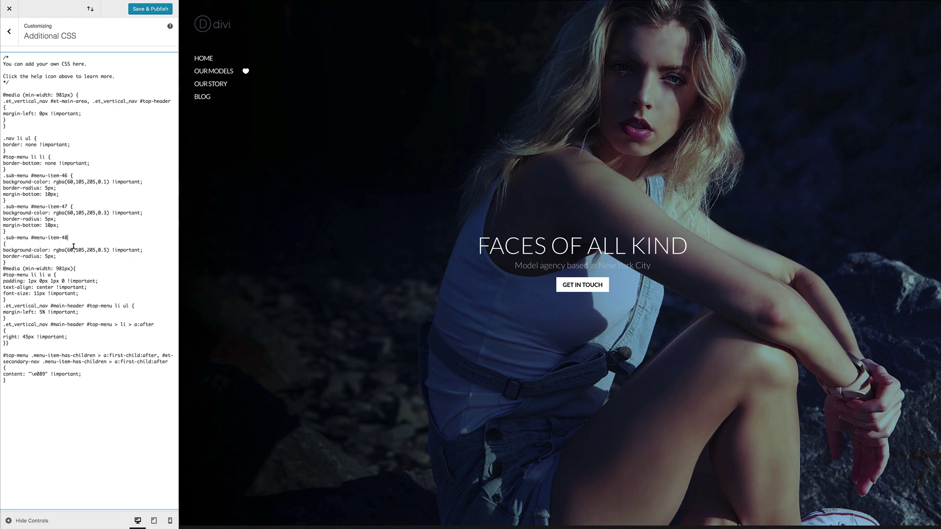
left_click(153, 9)
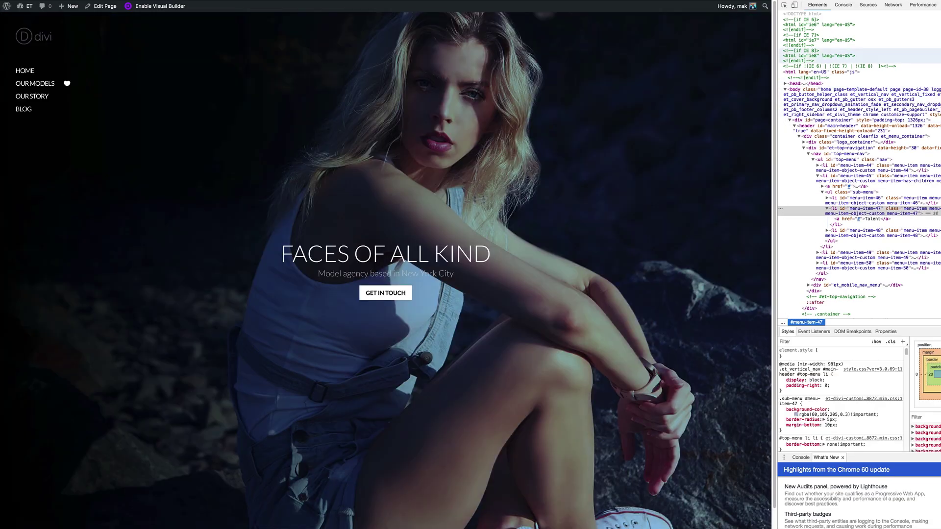
Close developer tools and check the restyled Our Models sub-menu at full width
key("super+alt+i")
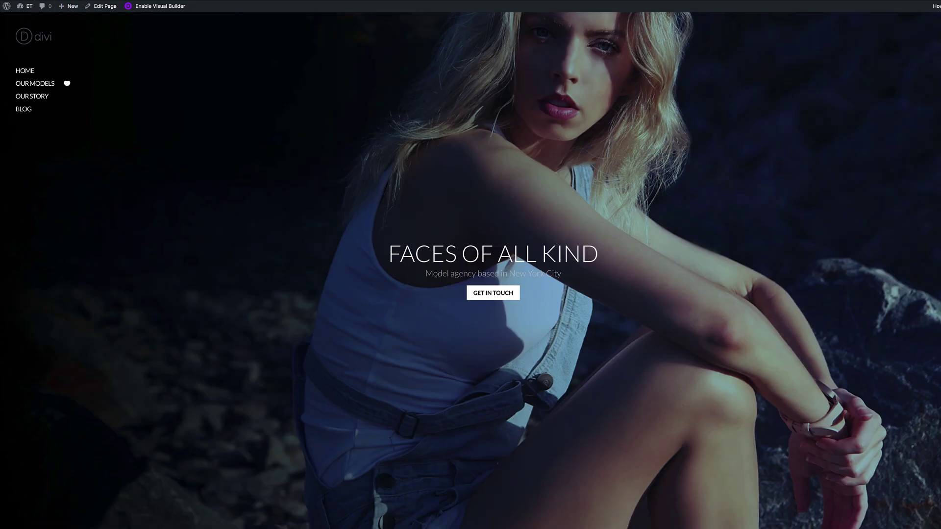
mouse_move(33, 86)
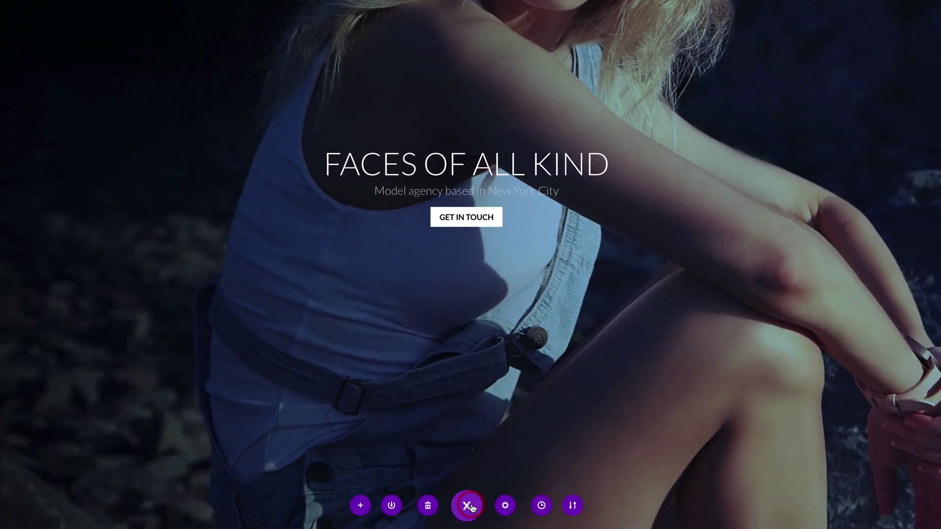
Paste the sub-menu CSS into the docked Page Settings' Advanced Custom CSS field and select the first old ID
left_click(505, 508)
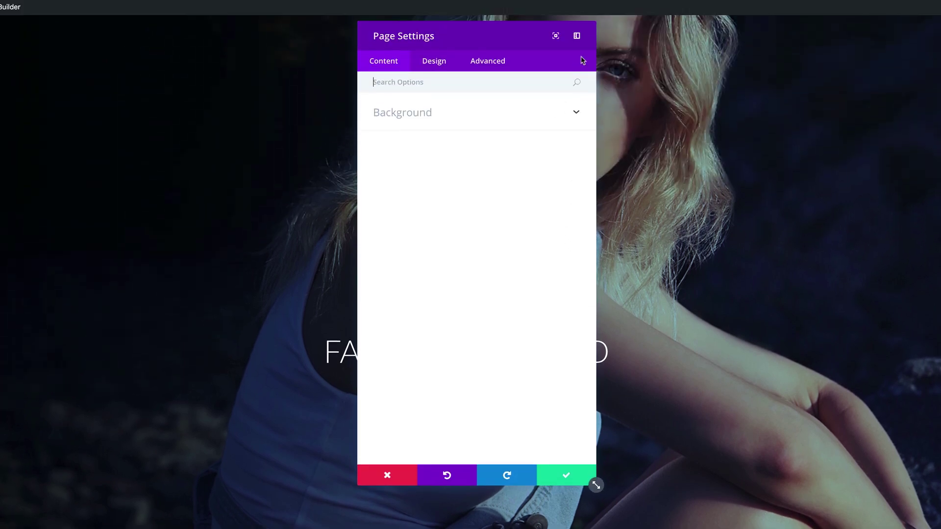
left_click(577, 37)
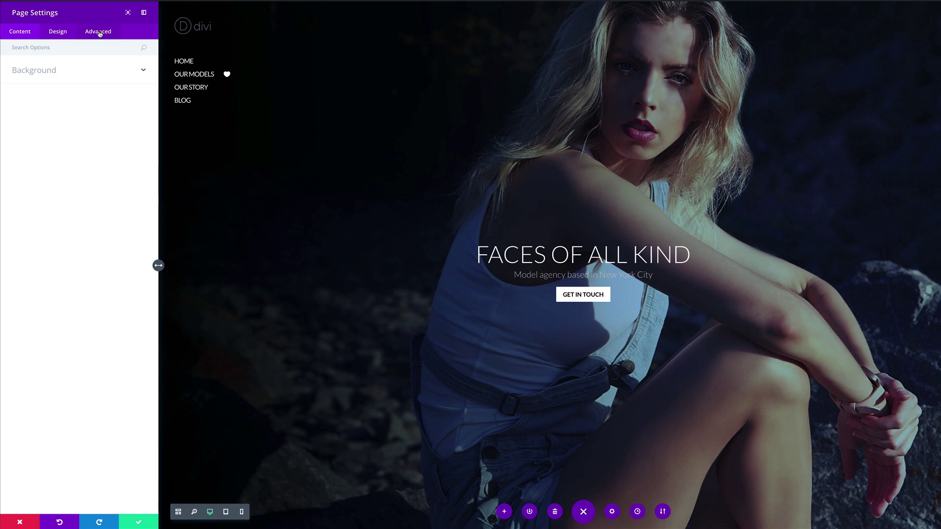
left_click(99, 32)
left_click(43, 71)
left_click(39, 95)
type("#top-menu .menu-item-has-children > a:first-child:after, #et-secondary-nav .menu-item-has-children > a:first-child:after { content: \"\\61\" !important; }")
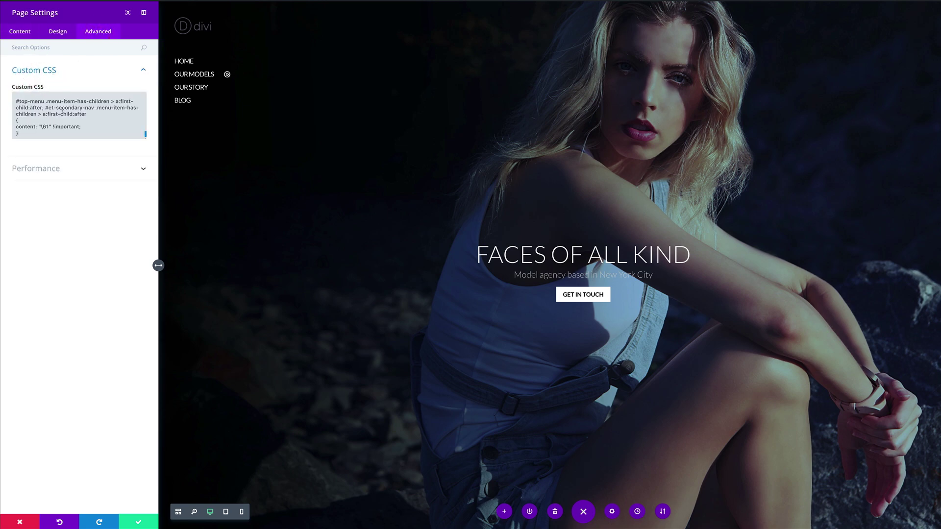
mouse_move(209, 73)
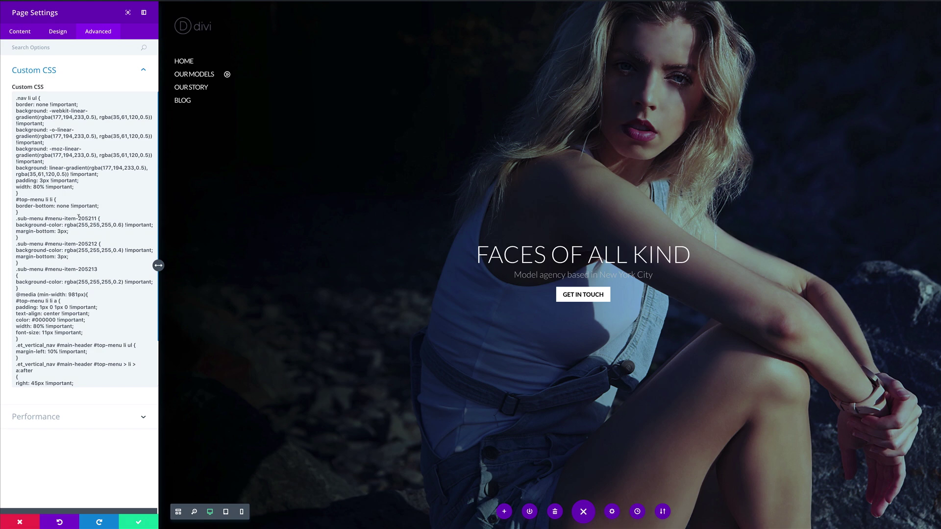
left_click_drag(79, 216, 97, 217)
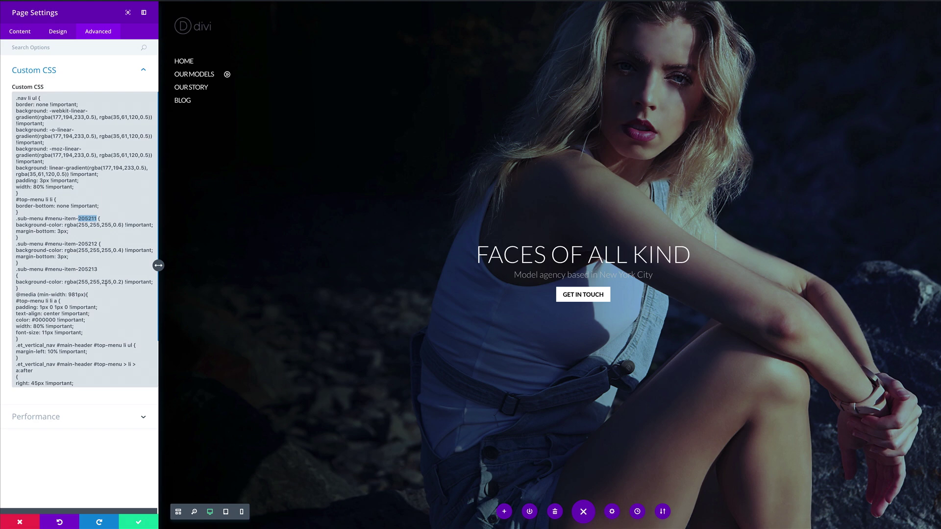
Replace the page CSS IDs 205211, 205212, 205213 with 46, 47, 48 and save the page settings
type("46")
double_click(86, 243)
type("47")
double_click(94, 270)
type("48")
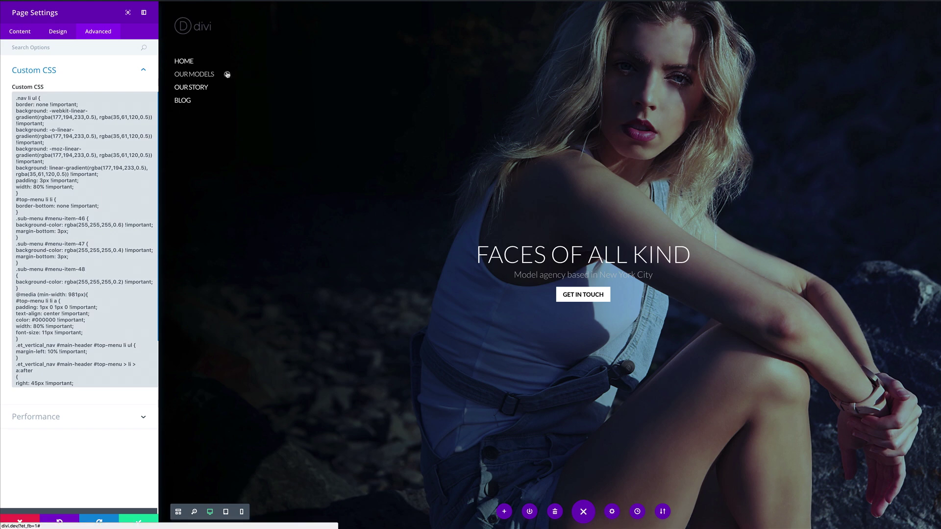
left_click(139, 524)
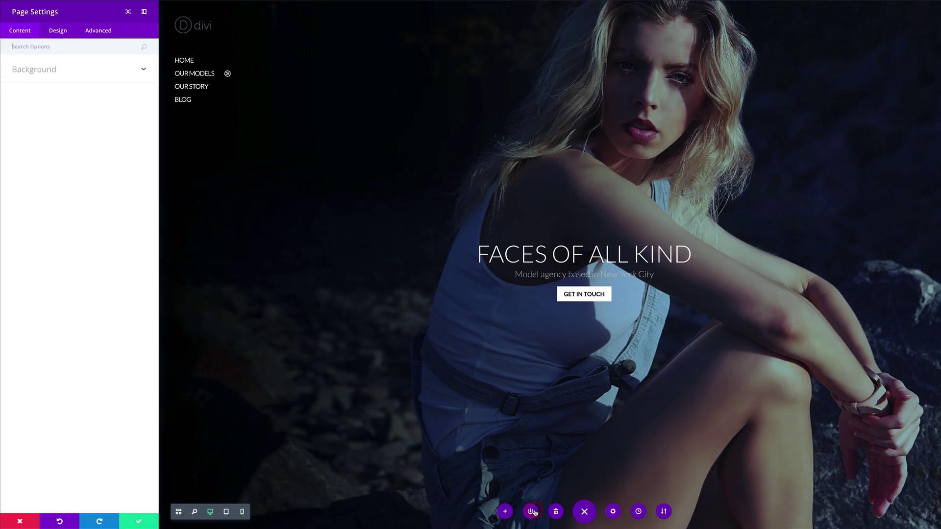
Open the page's Advanced Custom CSS section and enlarge the box to show more code
left_click(104, 34)
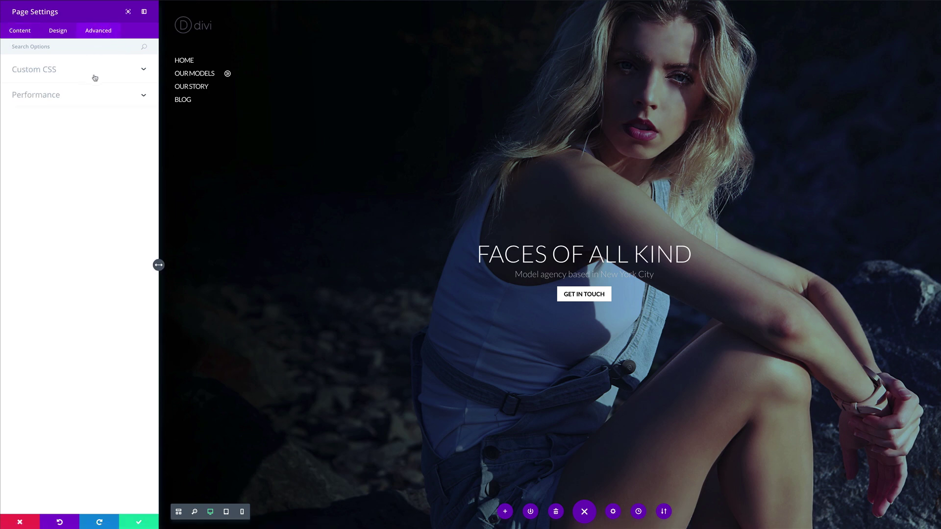
left_click(145, 70)
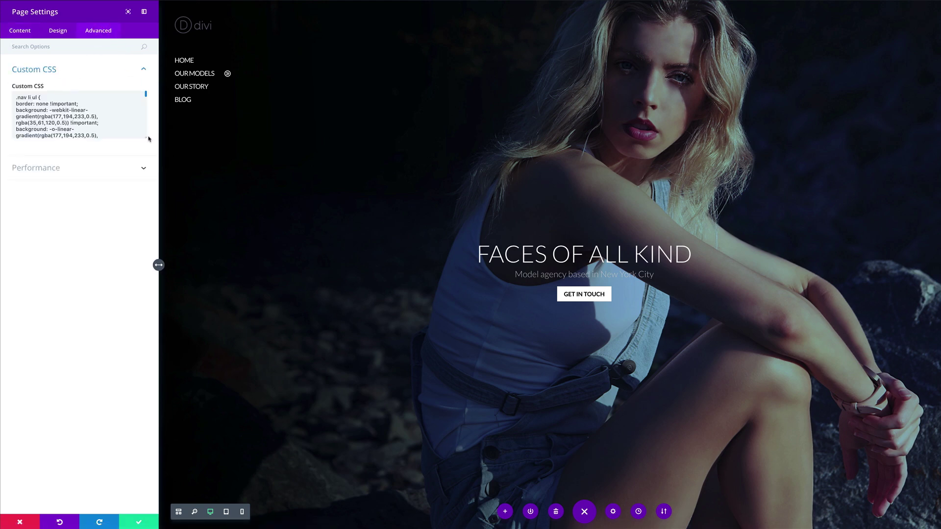
left_click_drag(145, 138, 130, 452)
Clear the old CSS and paste in the new gradient-background sub-menu rules
left_click(66, 154)
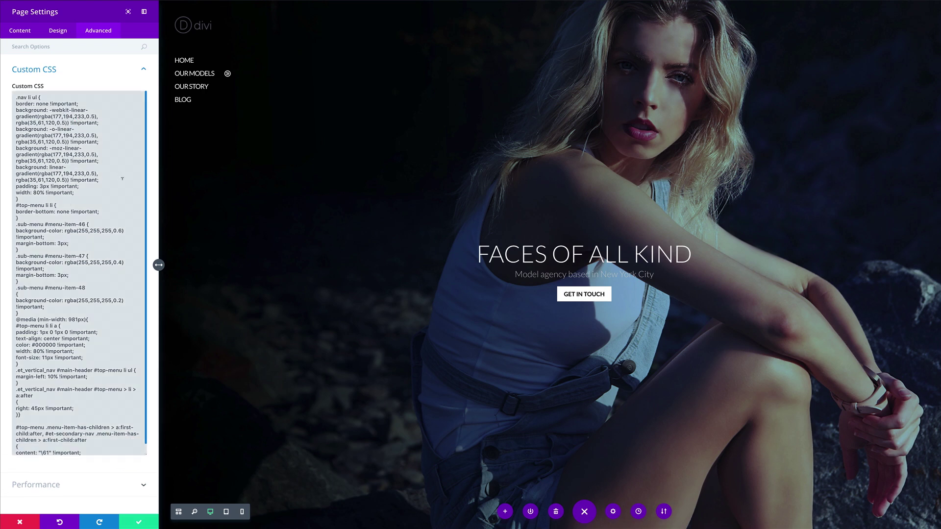
key("ctrl+a")
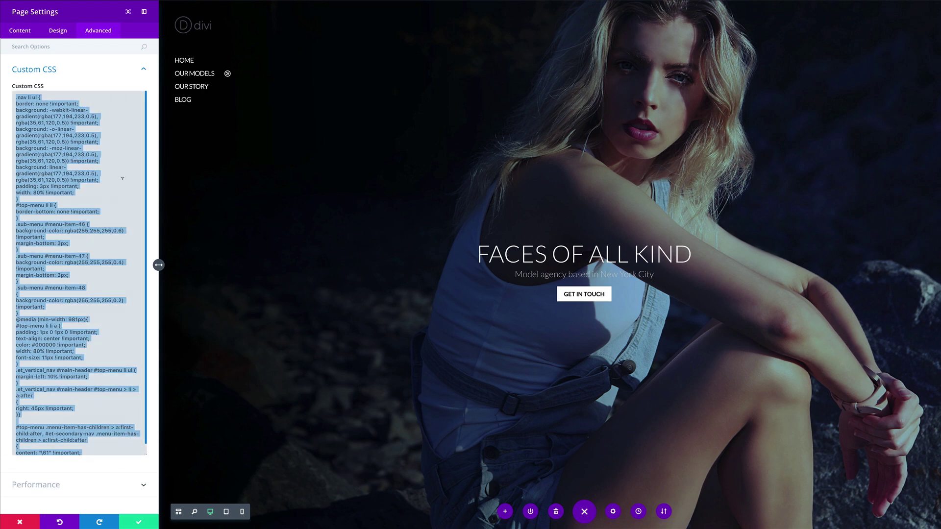
key("BackSpace")
key("ctrl+v")
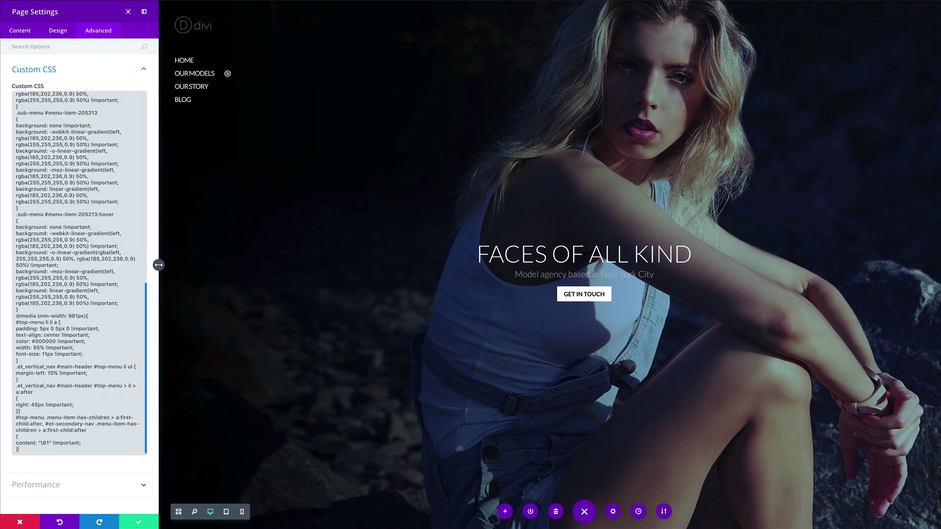
Change menu-item-205211 to 46 in the first gradient rule and its hover rule
scroll(103, 193, "up", 15)
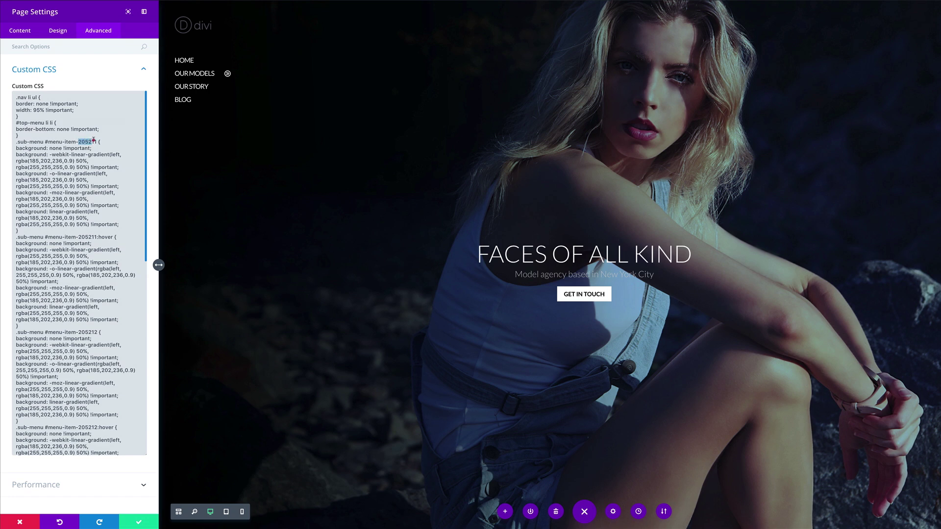
double_click(93, 142)
type("46")
left_click_drag(79, 238, 98, 237)
type("46")
Change menu-item-205212 to 47 in the second gradient rule and its hover rule
scroll(87, 149, "down", 4)
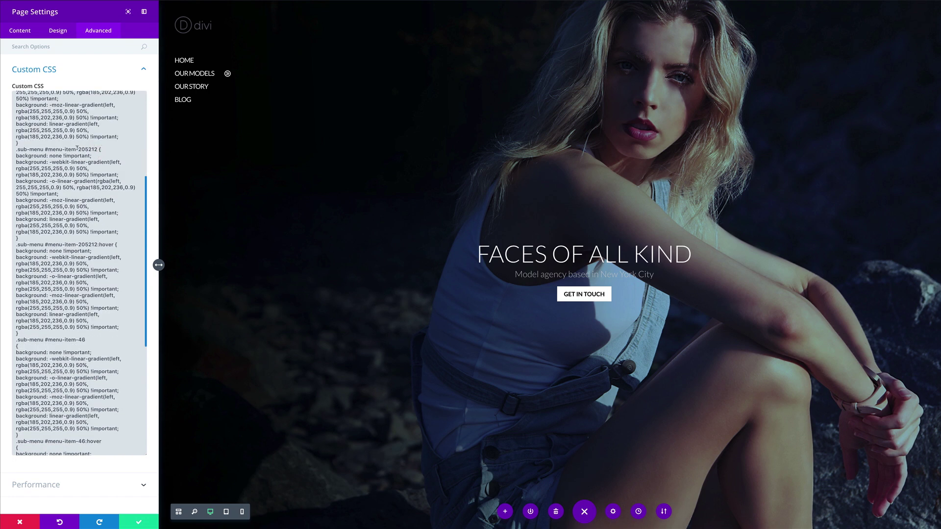
left_click_drag(78, 149, 98, 149)
type("47")
left_click_drag(78, 245, 99, 244)
type("47")
scroll(141, 300, "down", 4)
left_click(137, 336)
mouse_move(201, 73)
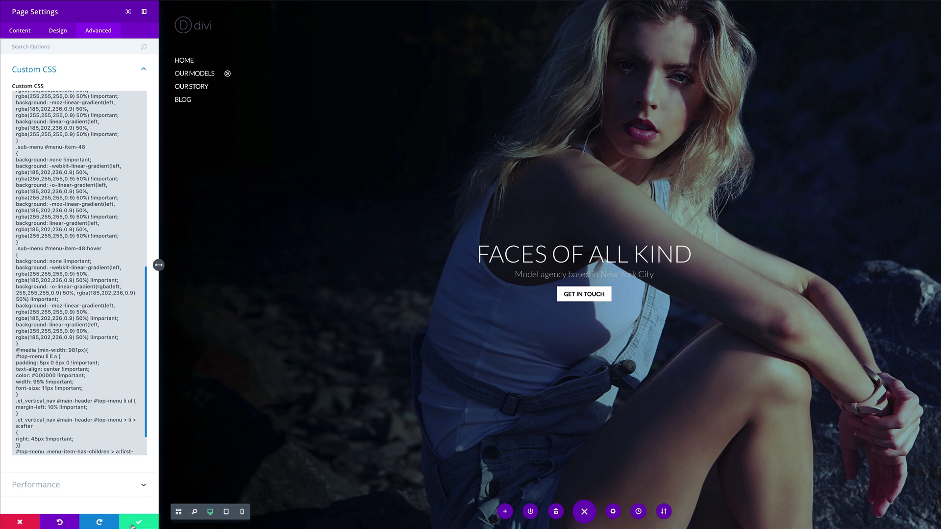
Save and close Page Settings with the green check button
left_click(133, 526)
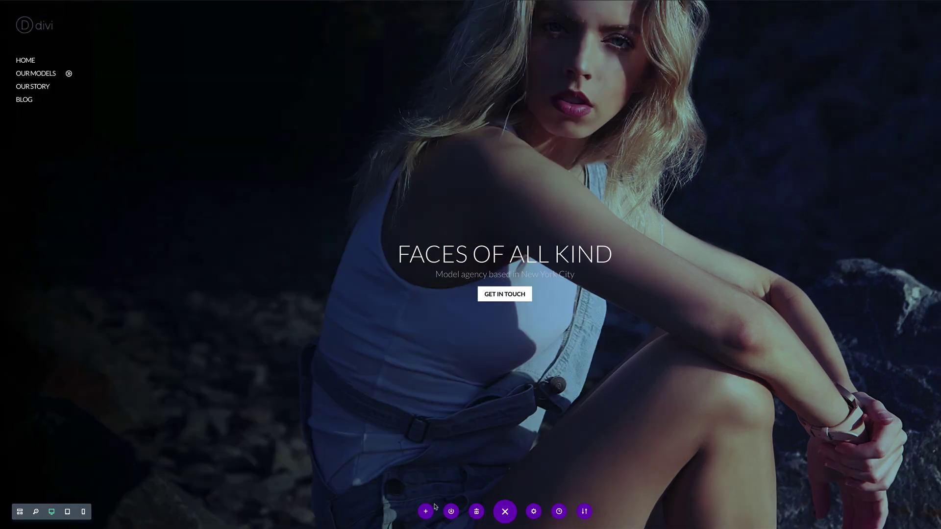